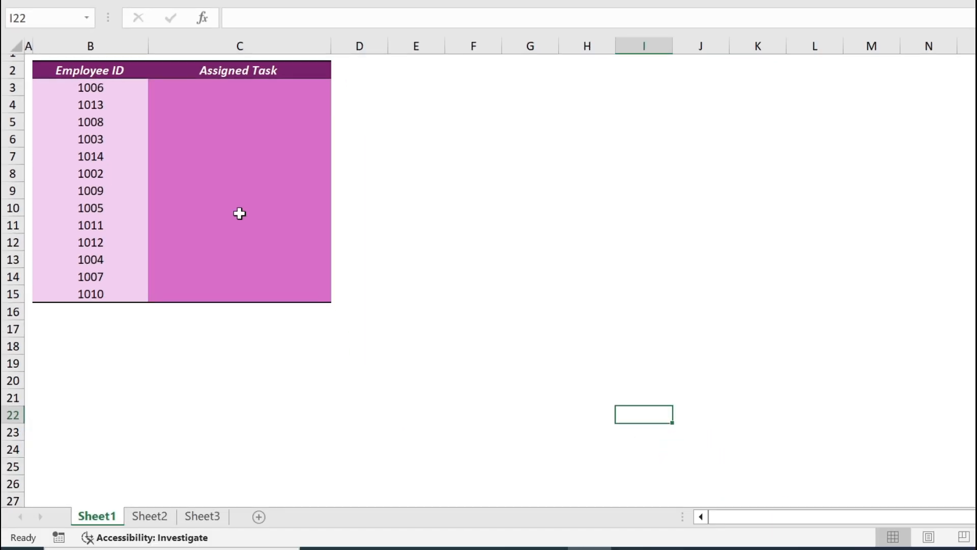
Step: Examine the employee table on Sheet2 and the assigned tasks table on Sheet3, and return to Sheet1
left_click(153, 517)
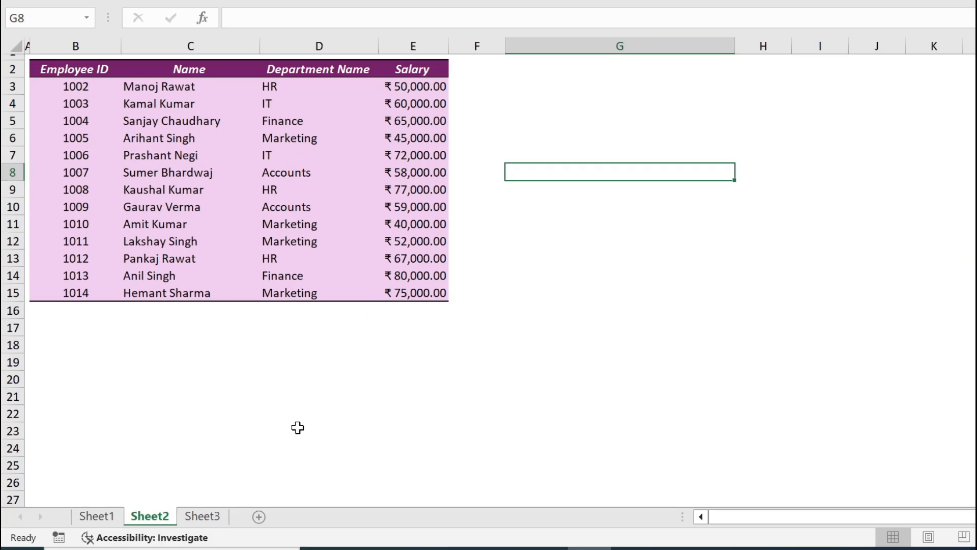
left_click(199, 516)
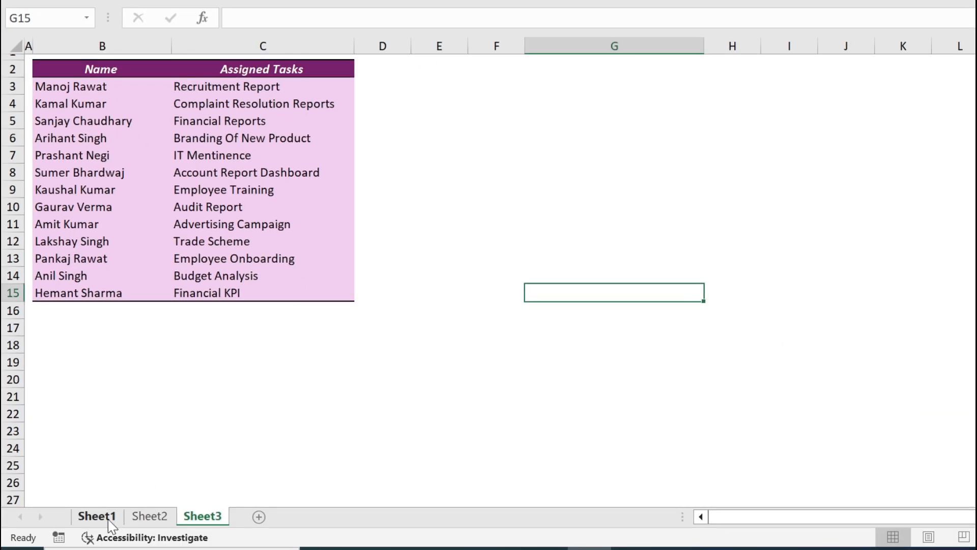
left_click(100, 517)
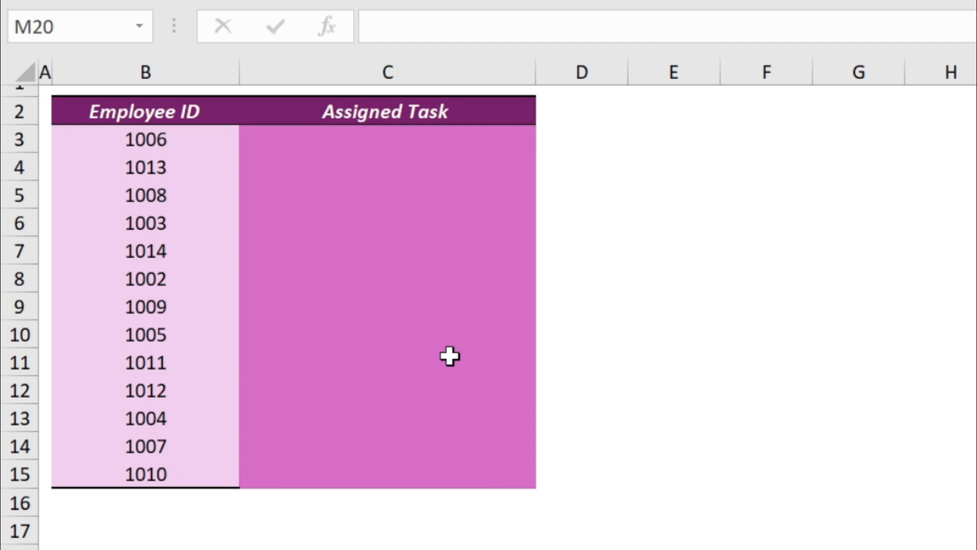
Step: Begin a VLOOKUP formula in C3 of Sheet1 with the employee ID in B3 as the lookup value
left_click(393, 150)
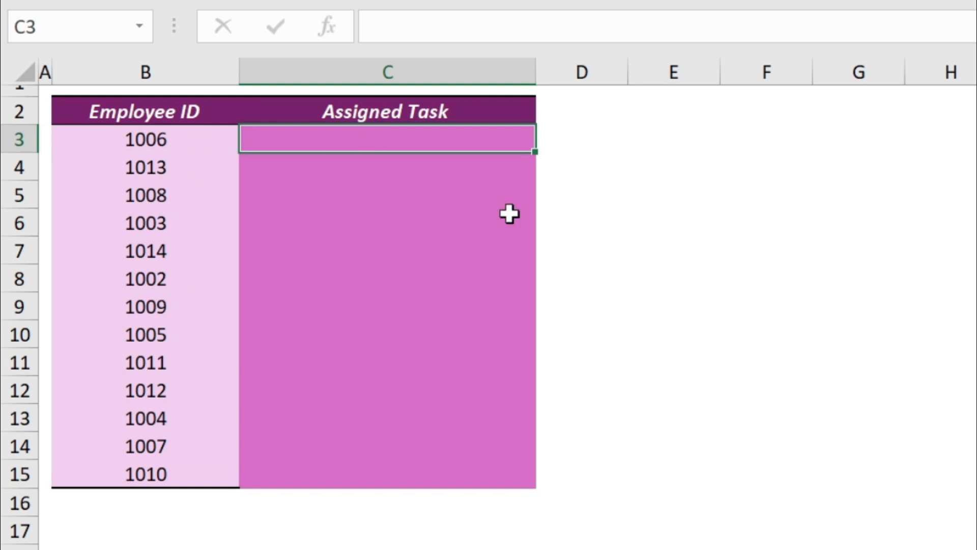
type("=c")
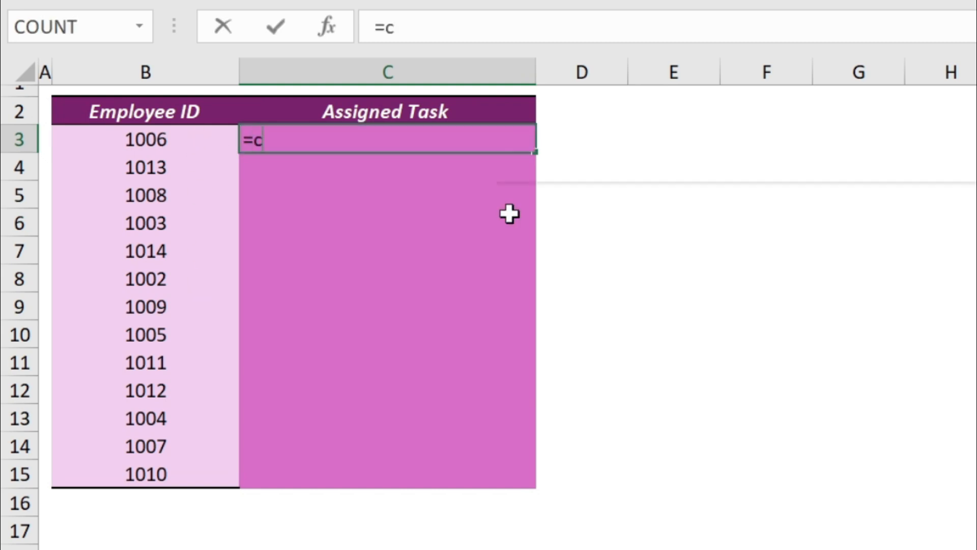
key("BackSpace")
type("vl")
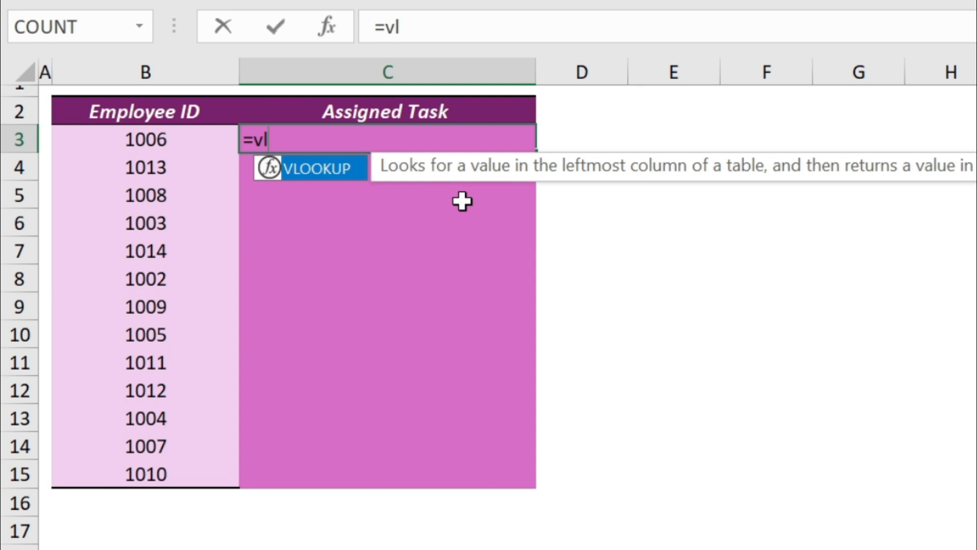
double_click(347, 173)
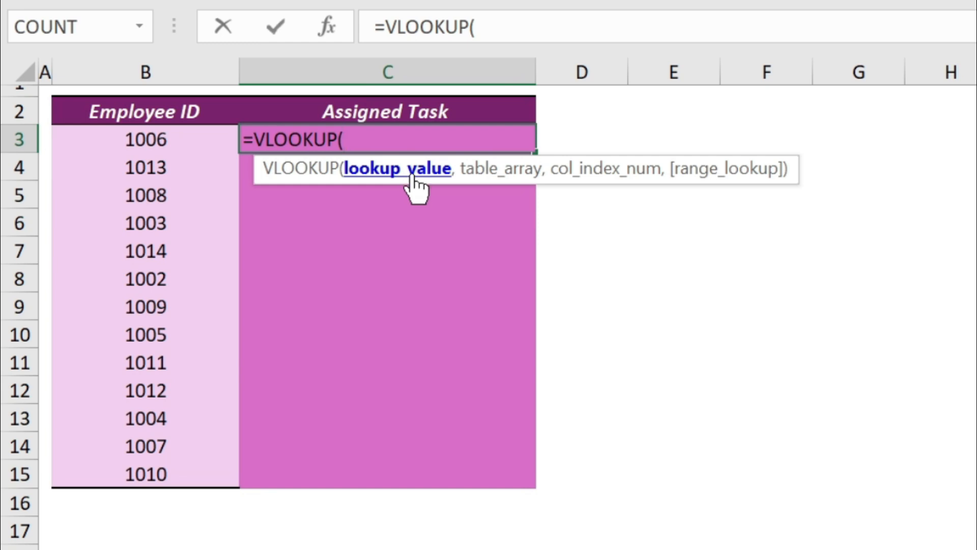
left_click(196, 137)
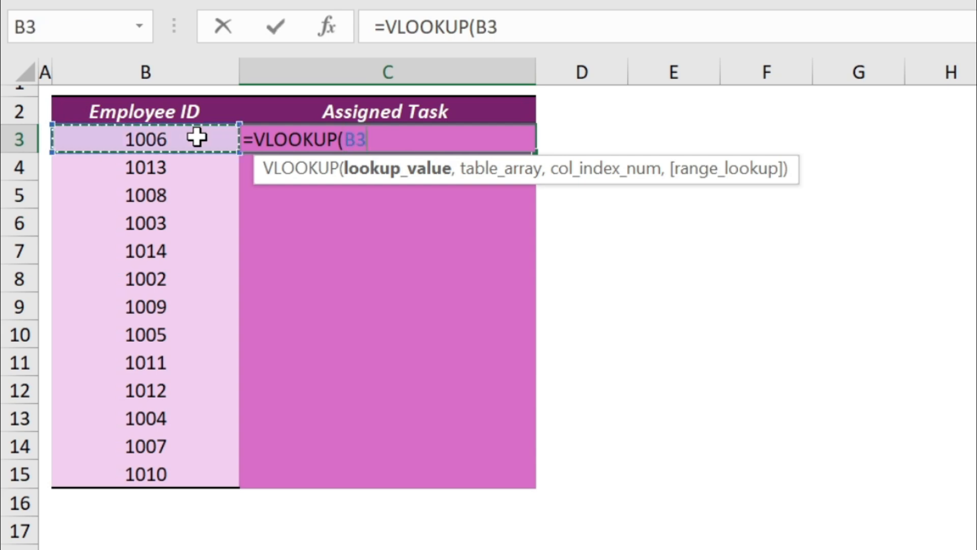
type(",")
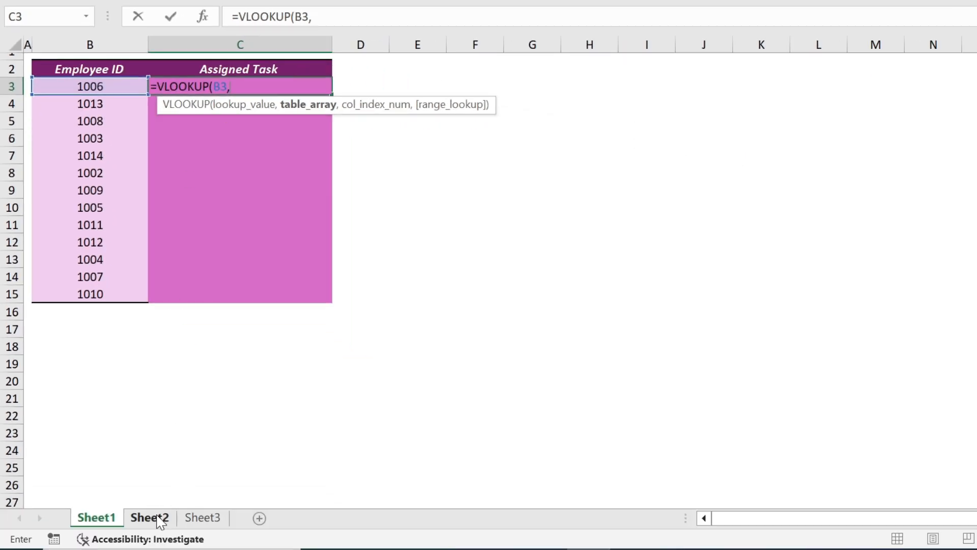
Step: Complete the C3 formula with the absolute table range Sheet2!$B$3:$E$15, column index 2 and exact match 0
left_click(156, 518)
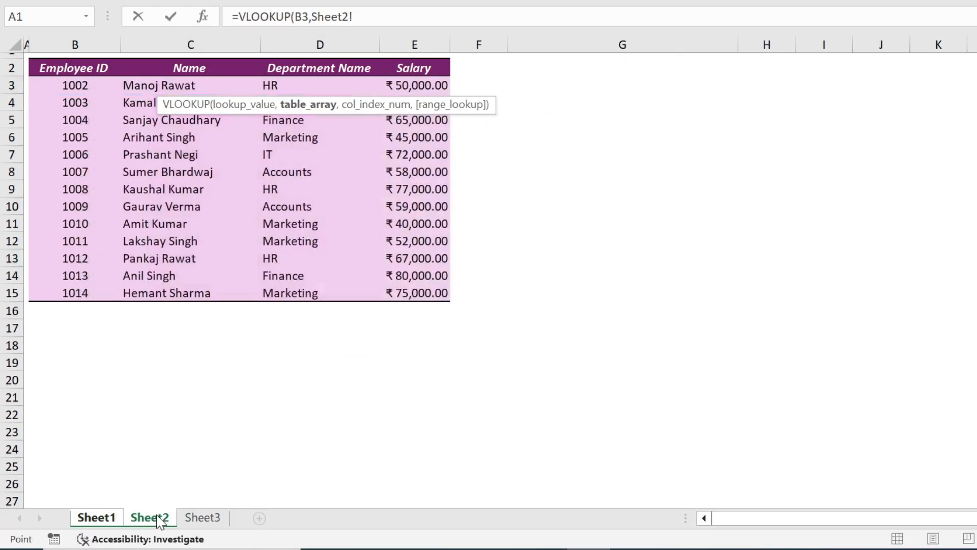
left_click_drag(75, 87, 414, 286)
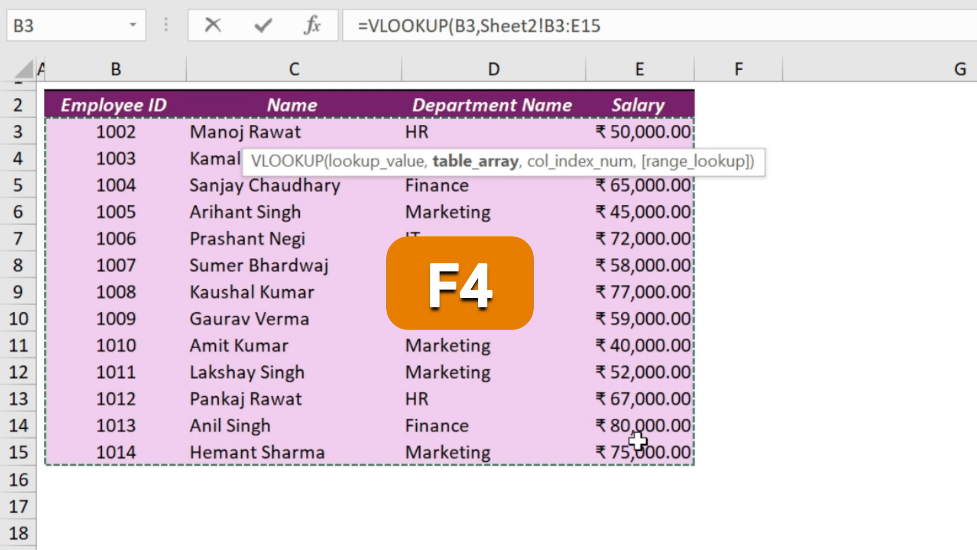
key("F4")
type(",")
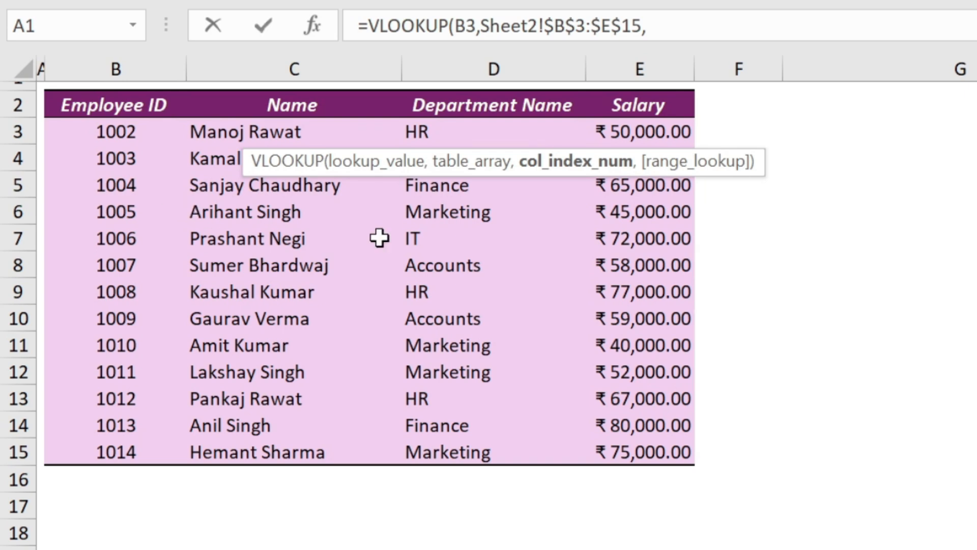
type("2,")
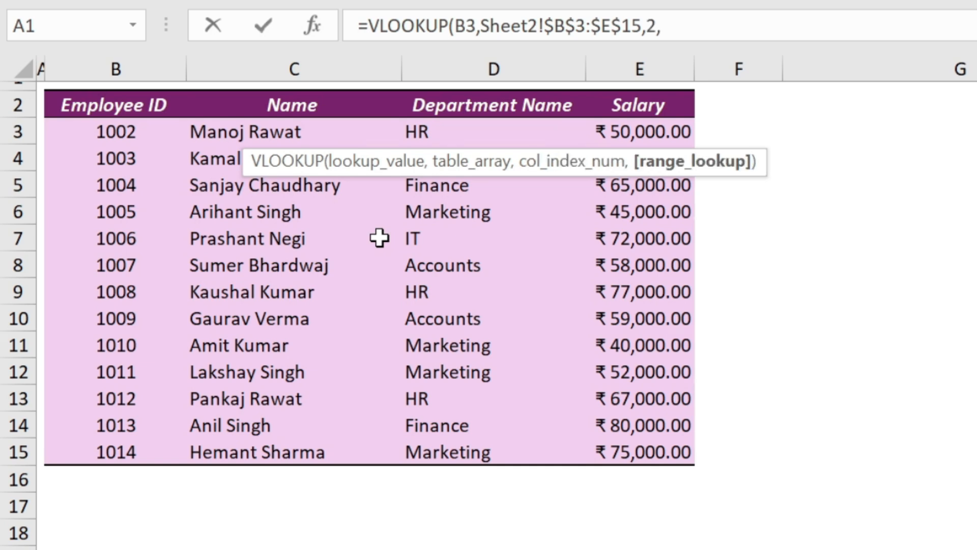
type("0)")
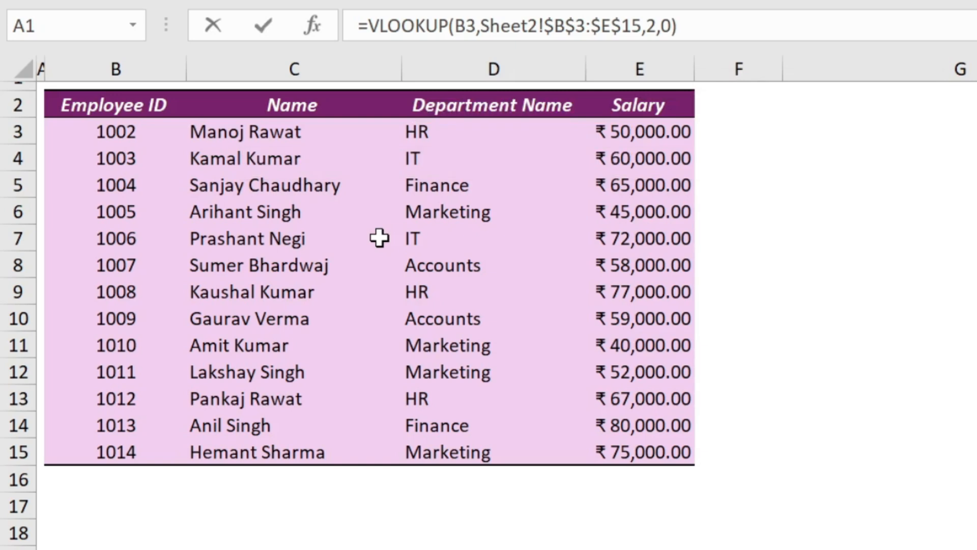
key("Return")
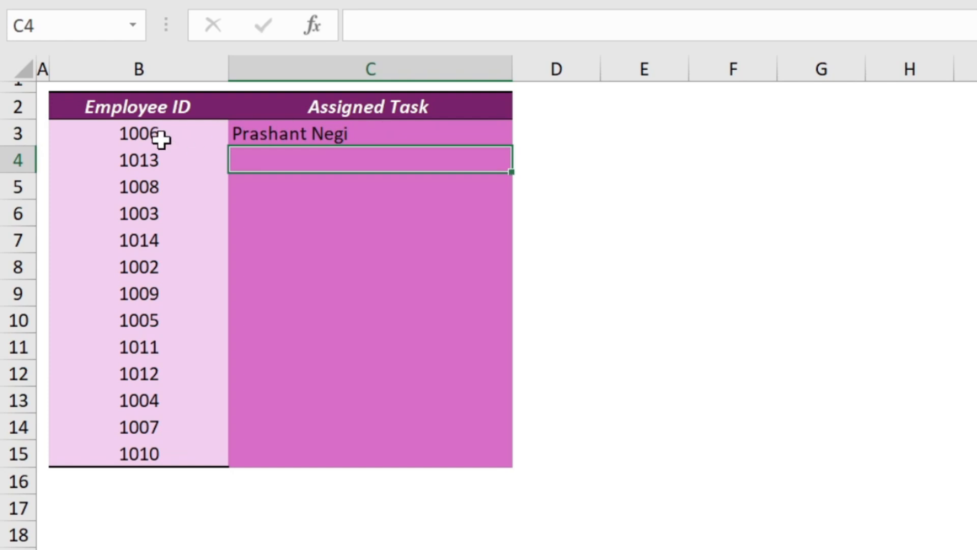
Step: Fill the name lookup formula from C3 down to C15
left_click(438, 137)
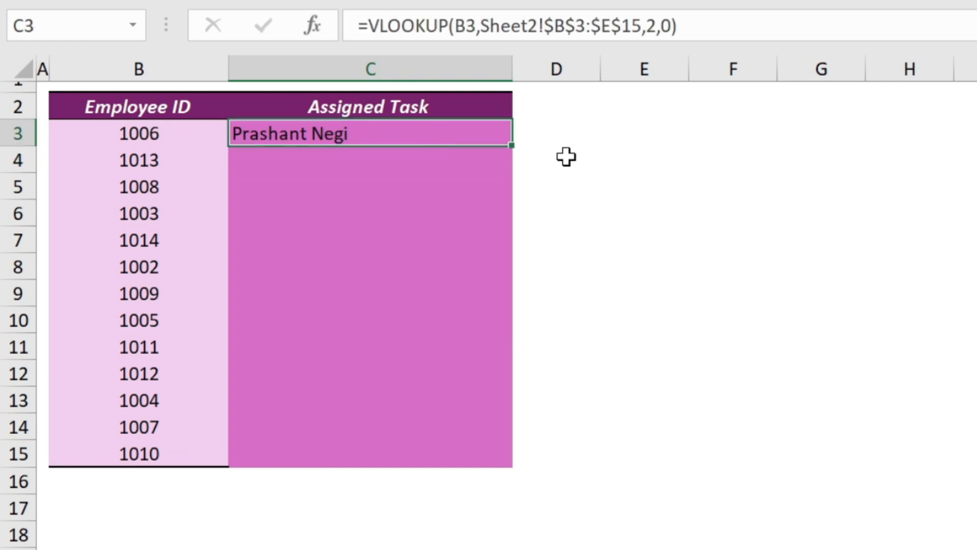
left_click_drag(515, 150, 551, 462)
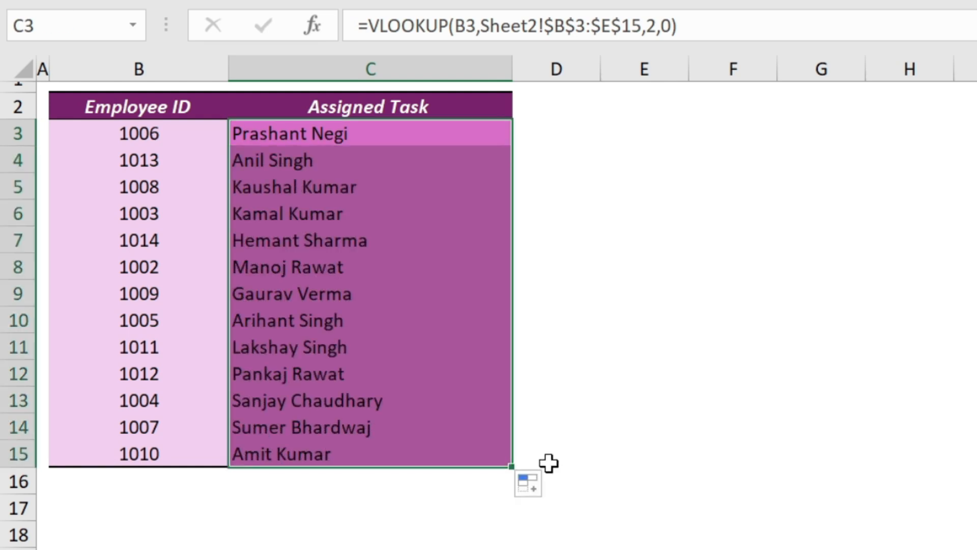
left_click(437, 139)
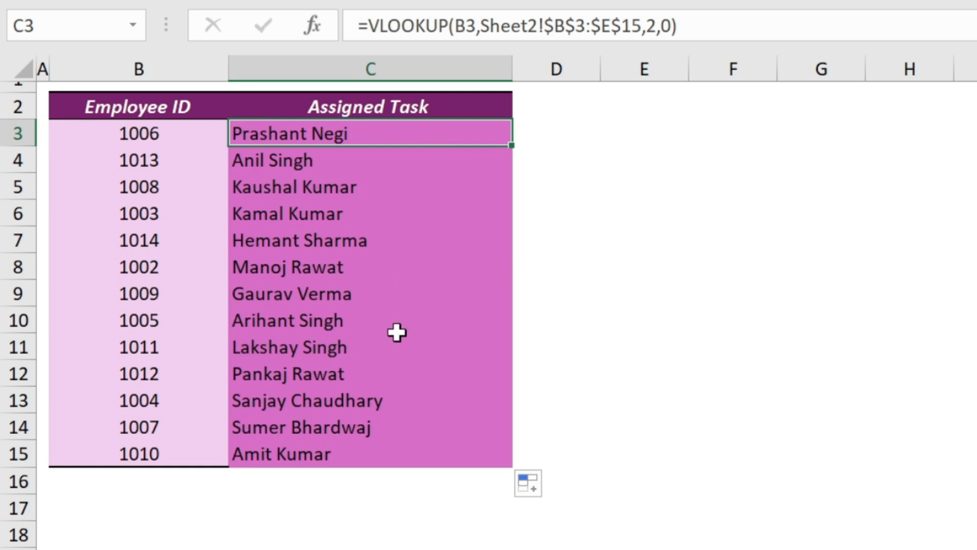
Step: Begin a second VLOOKUP formula in D3 with the employee name in C3 as the lookup value
left_click(606, 139)
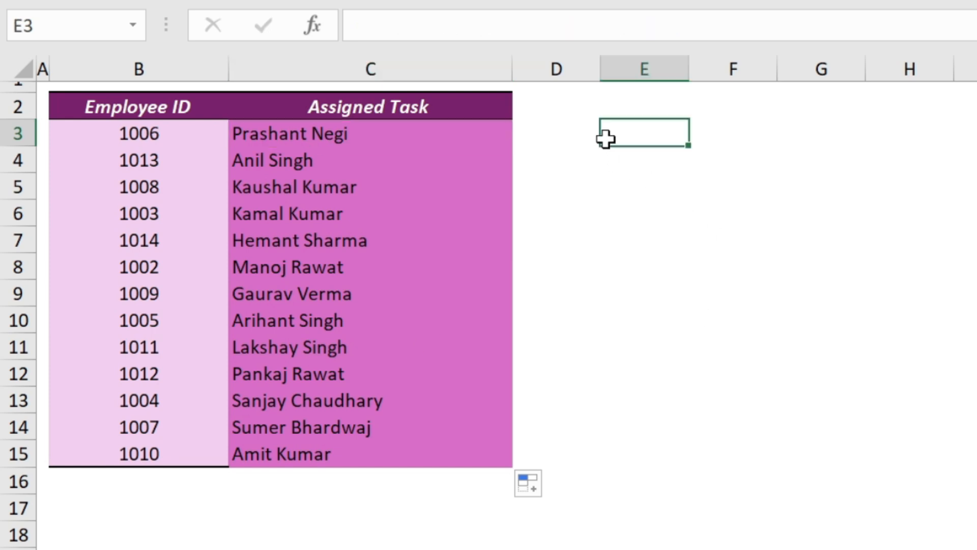
left_click(583, 135)
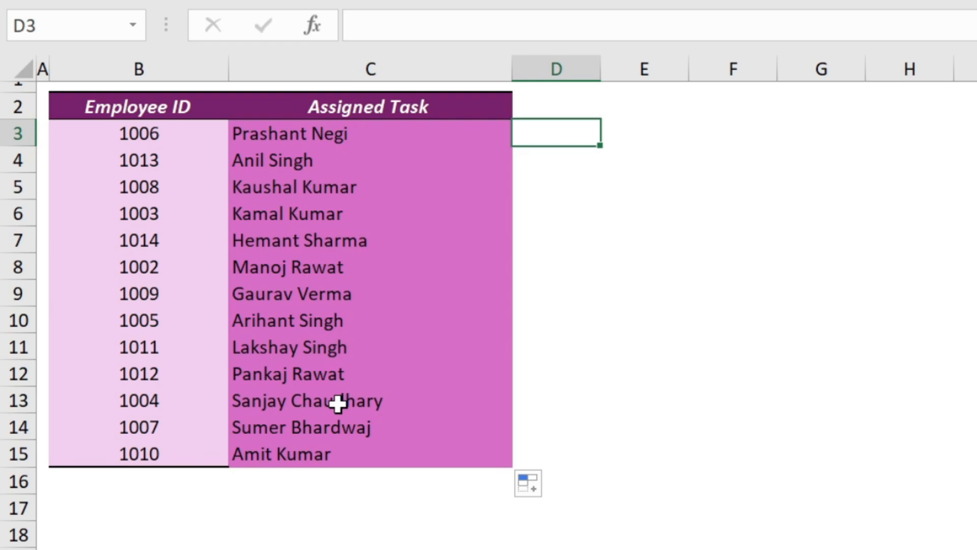
double_click(534, 134)
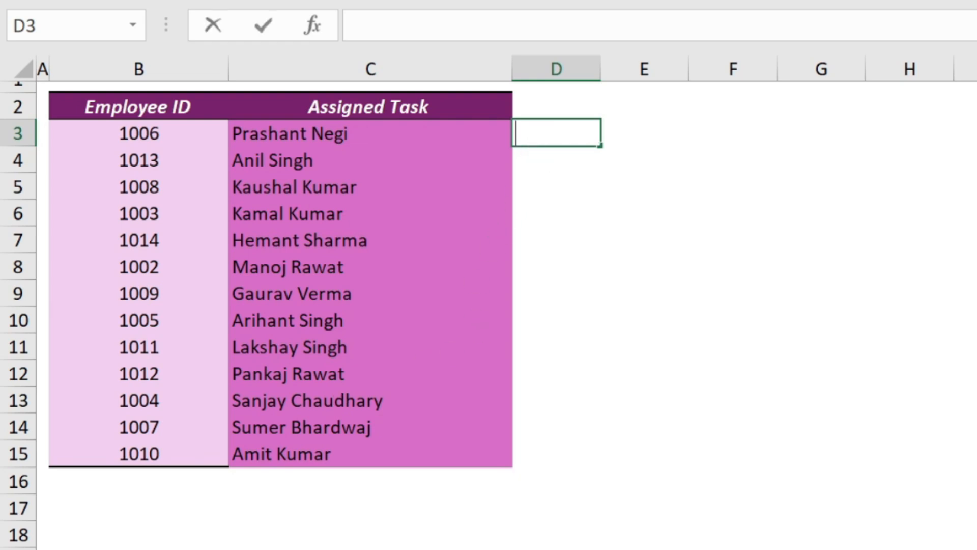
type("=vl")
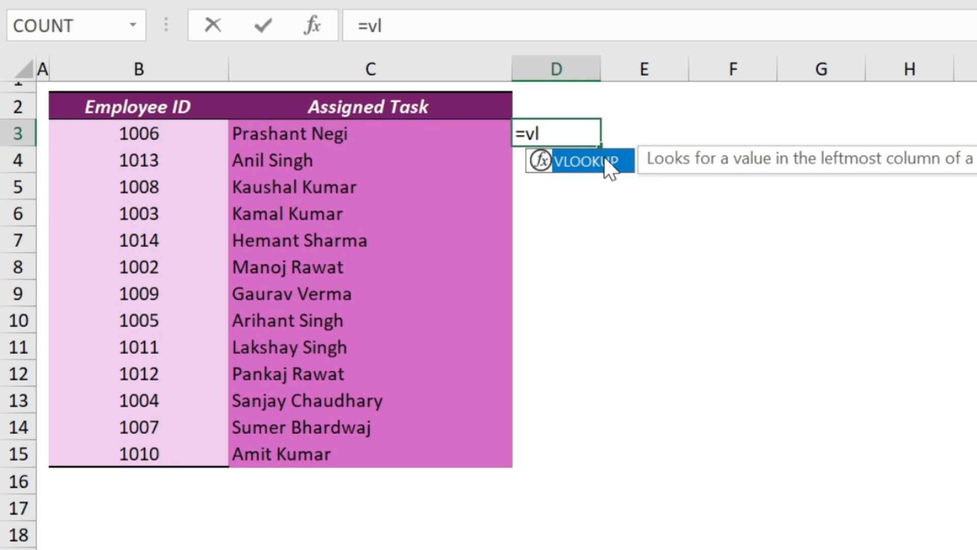
double_click(605, 160)
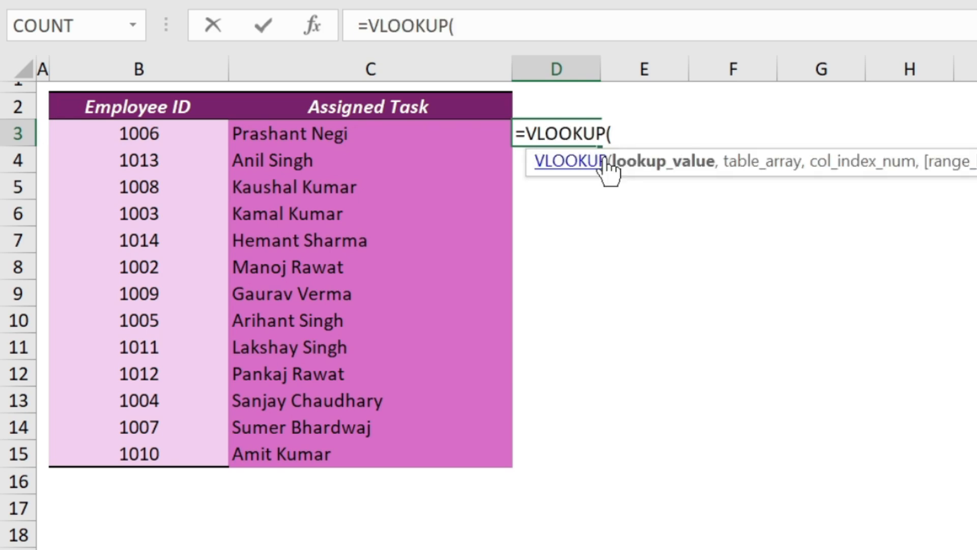
left_click(347, 136)
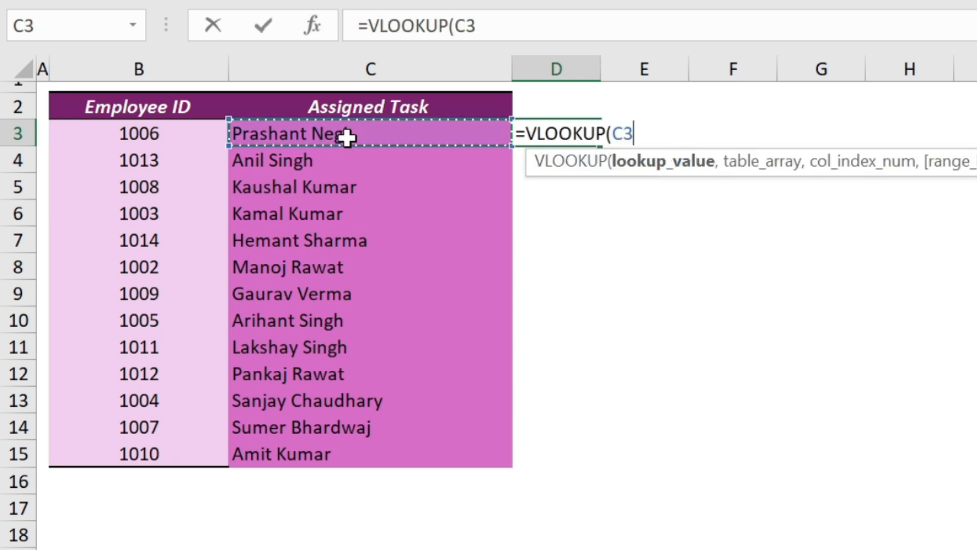
type(",")
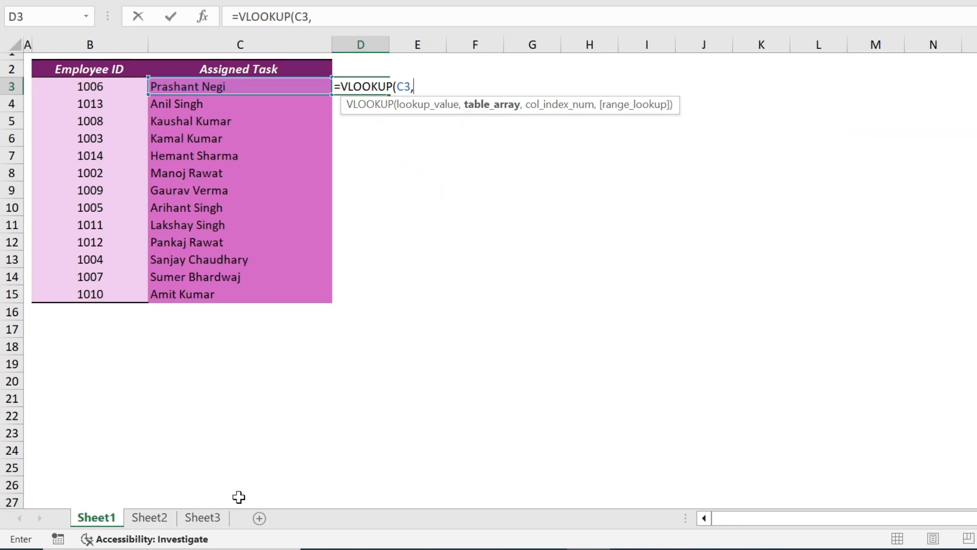
Step: Complete the D3 formula with the absolute table range Sheet3!$B$3:$C$15, column index 2 and exact match 0
left_click(201, 517)
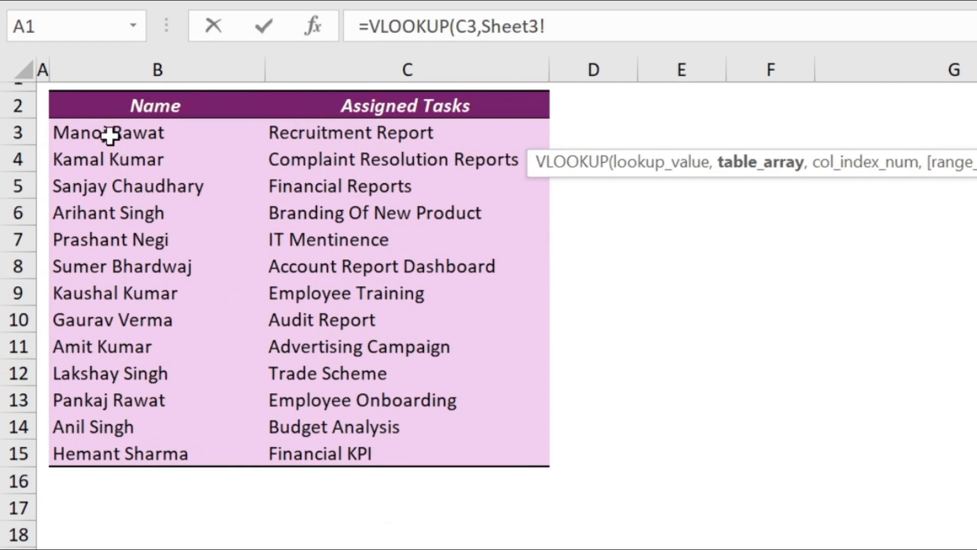
left_click_drag(110, 135, 420, 447)
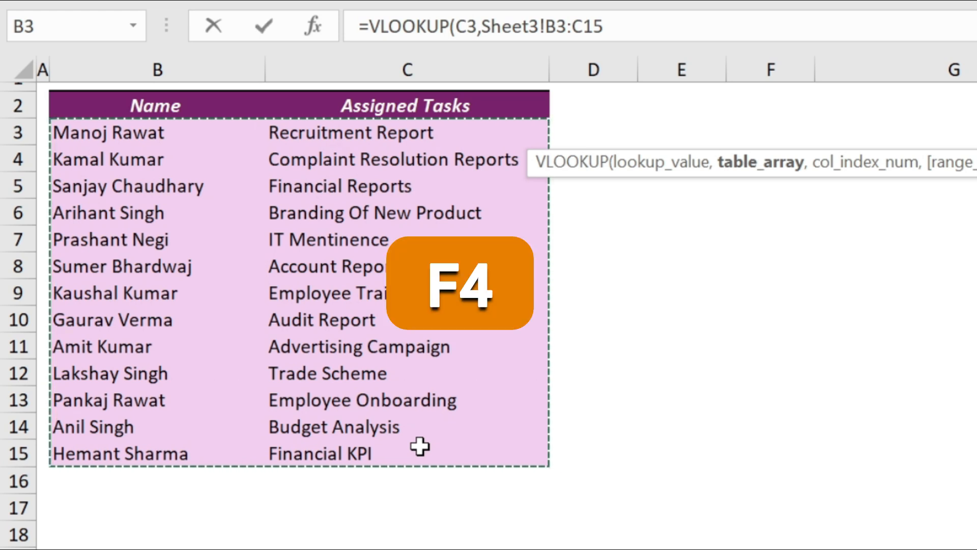
key("F4")
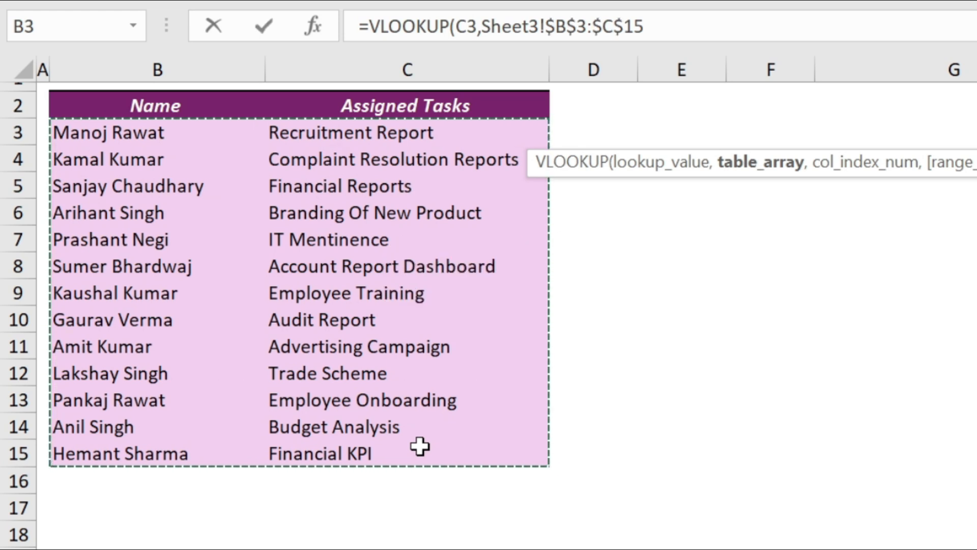
type(",")
type("2")
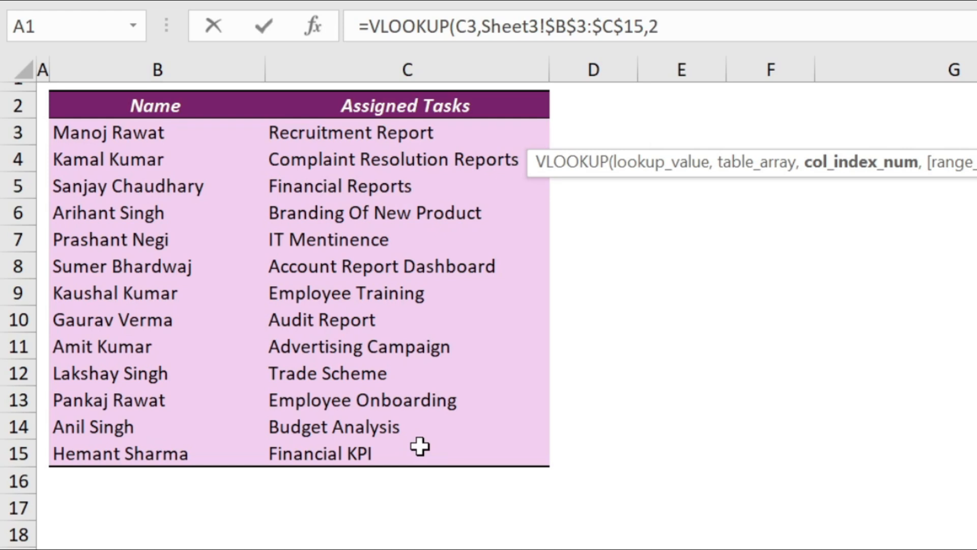
type(",0")
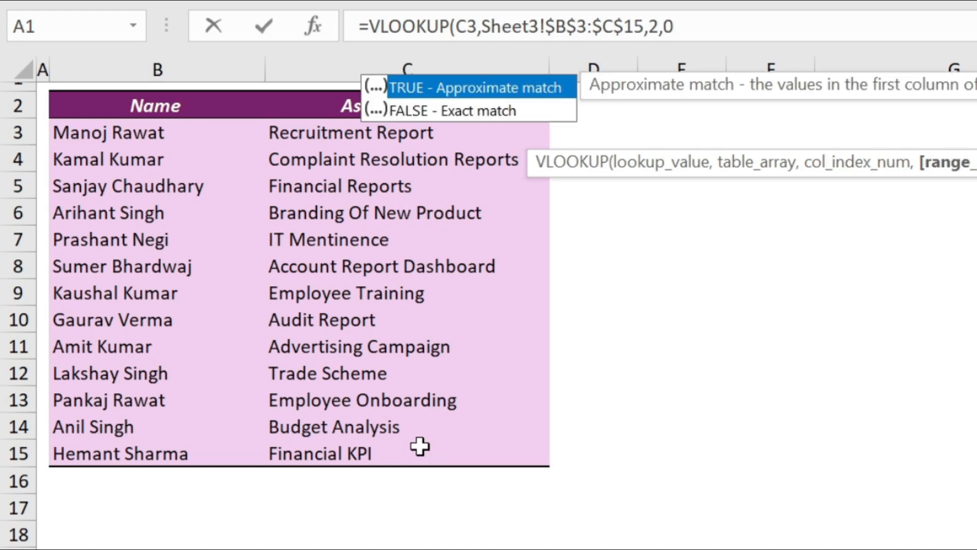
type(")")
key("Return")
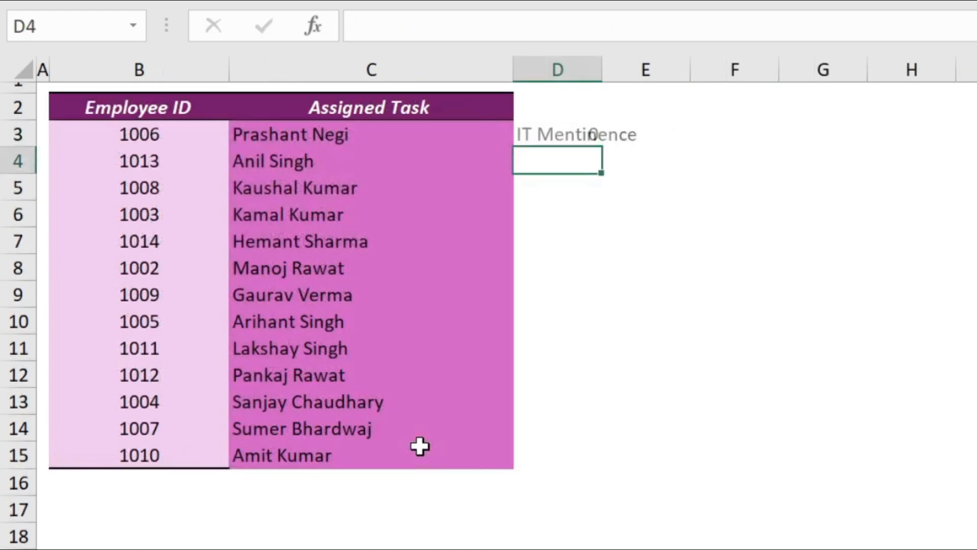
Step: Fill the task lookup formula from D3 down to D15, and select the employee names in C3:C15
left_click(559, 132)
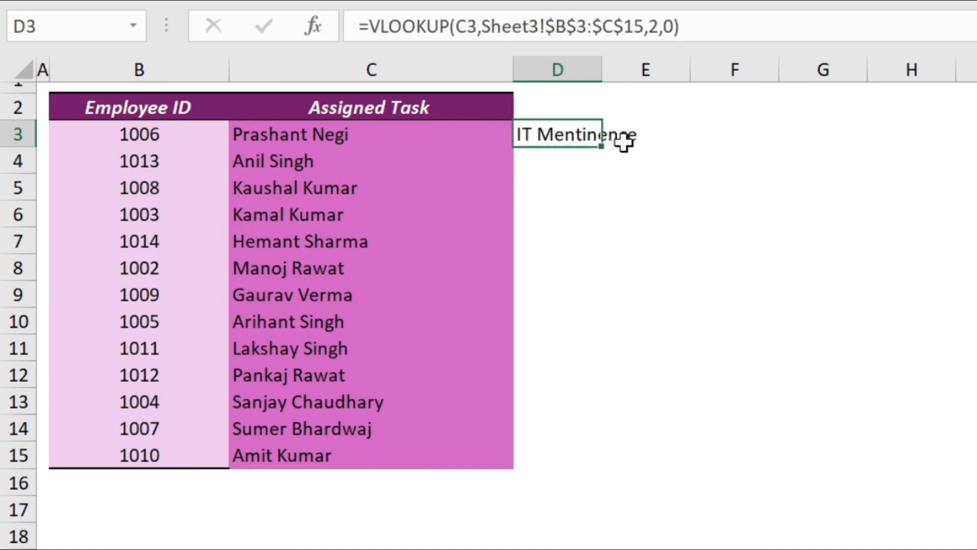
left_click_drag(608, 148, 625, 476)
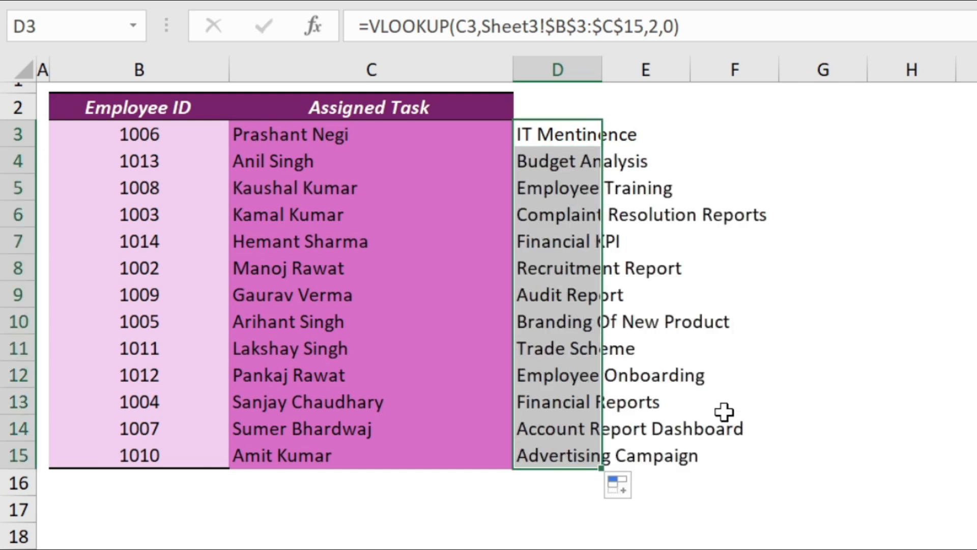
left_click(430, 133)
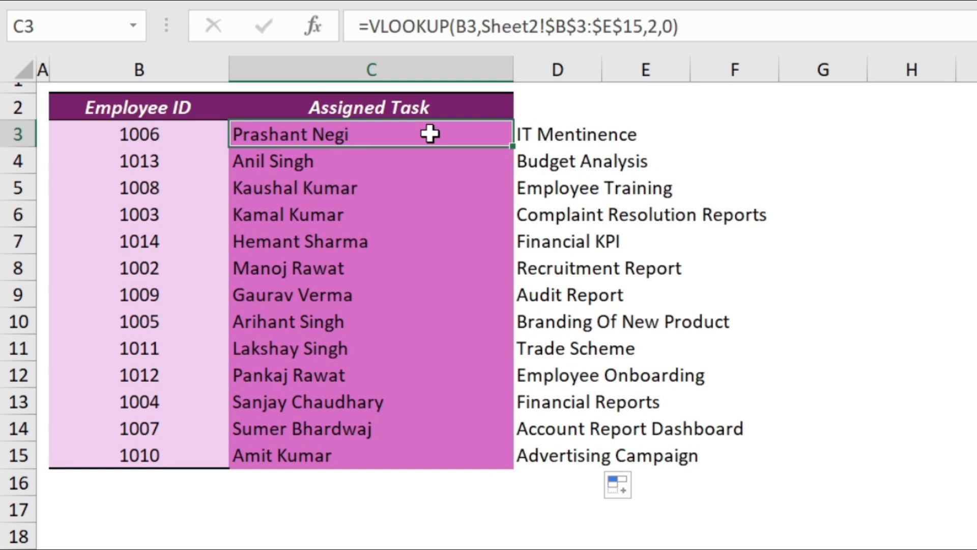
left_click_drag(393, 131, 377, 451)
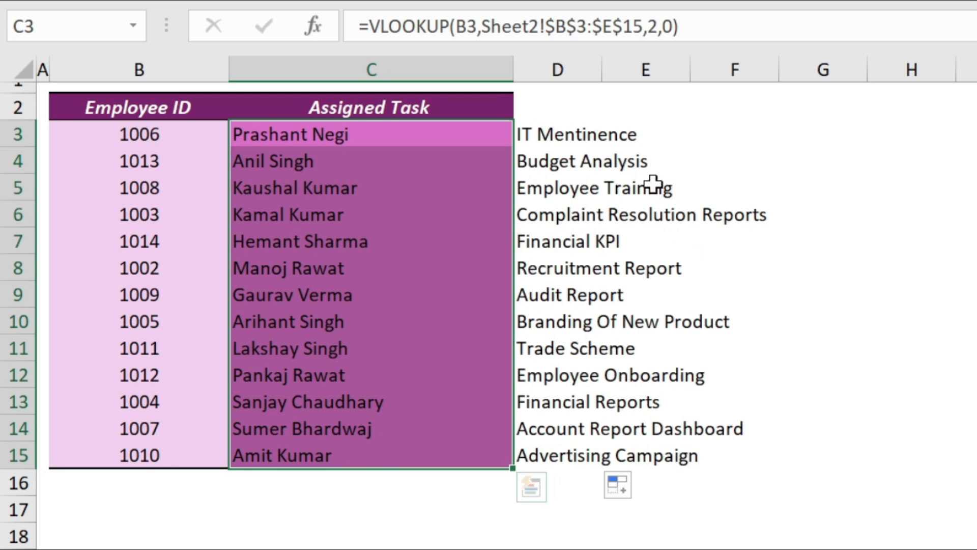
Step: Clear the task lookup formulas from D3:D15 on Sheet1
left_click(563, 135)
key("ctrl+shift+Down")
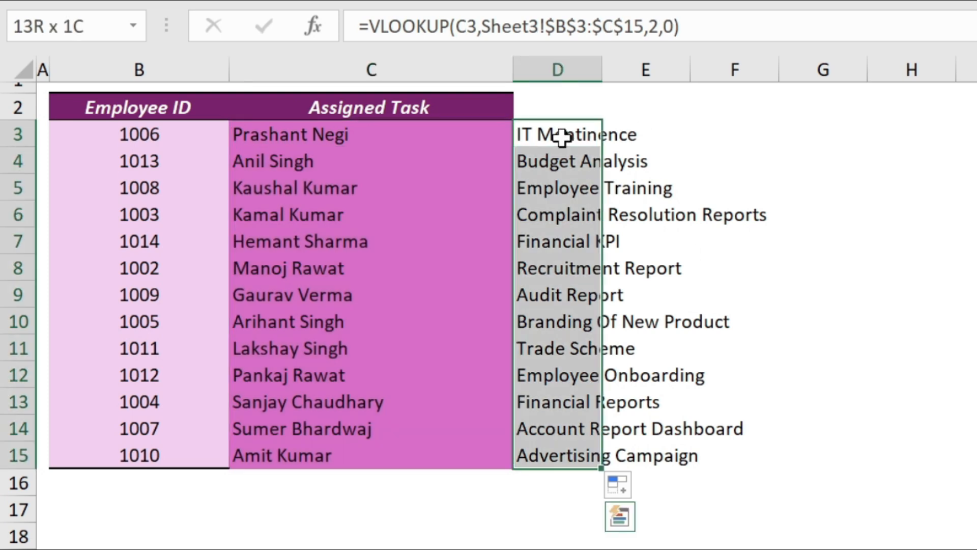
key("Delete")
Step: Wrap the existing C3 formula in an outer VLOOKUP so the name lookup serves as its lookup value
left_click(360, 134)
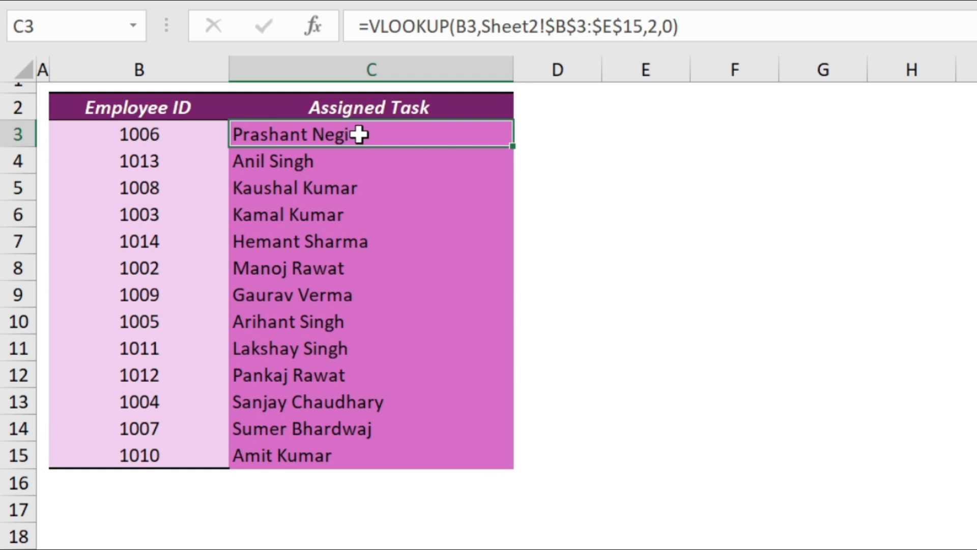
key("F2")
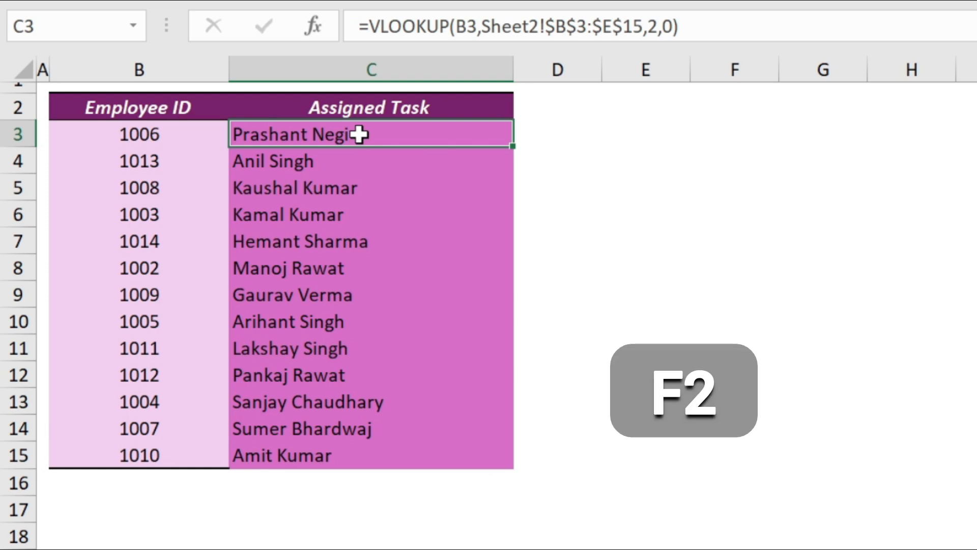
key("F2")
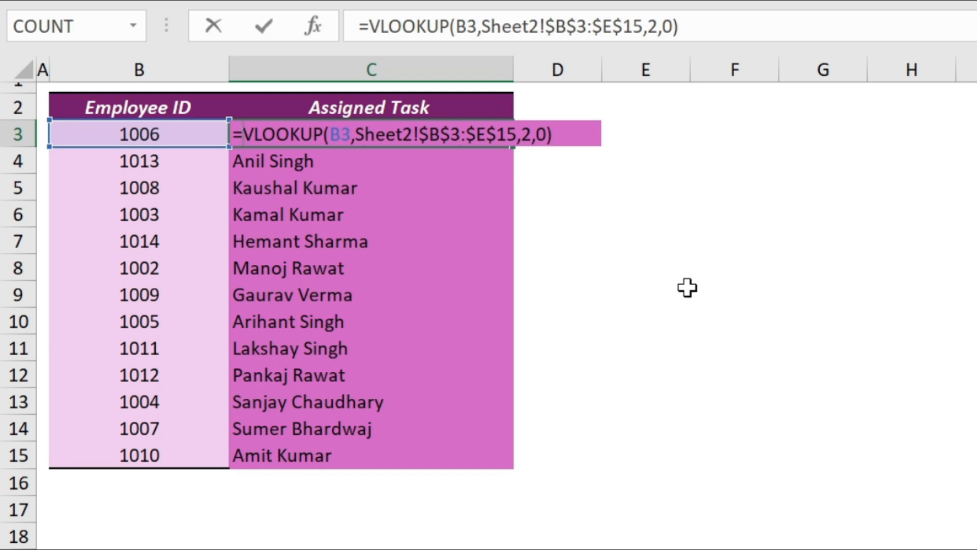
type("vl")
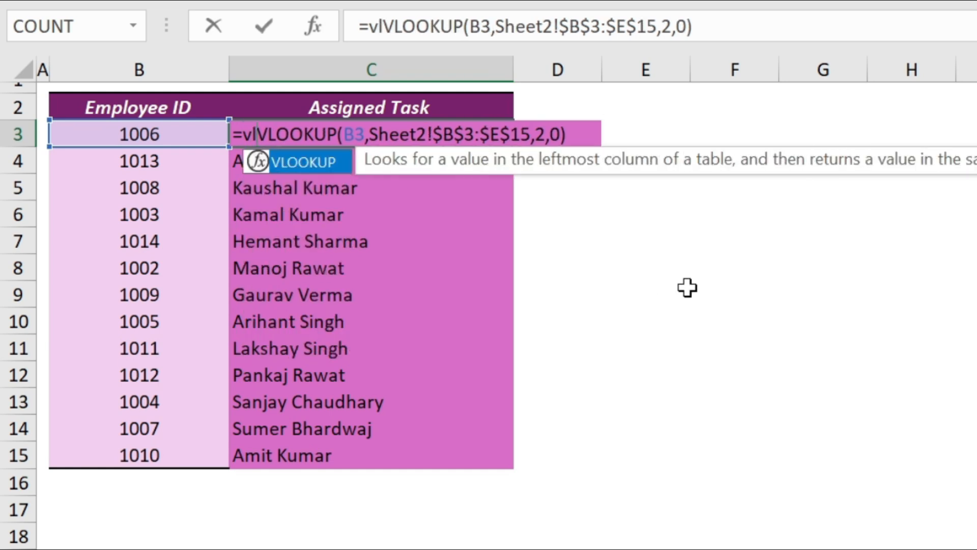
double_click(331, 162)
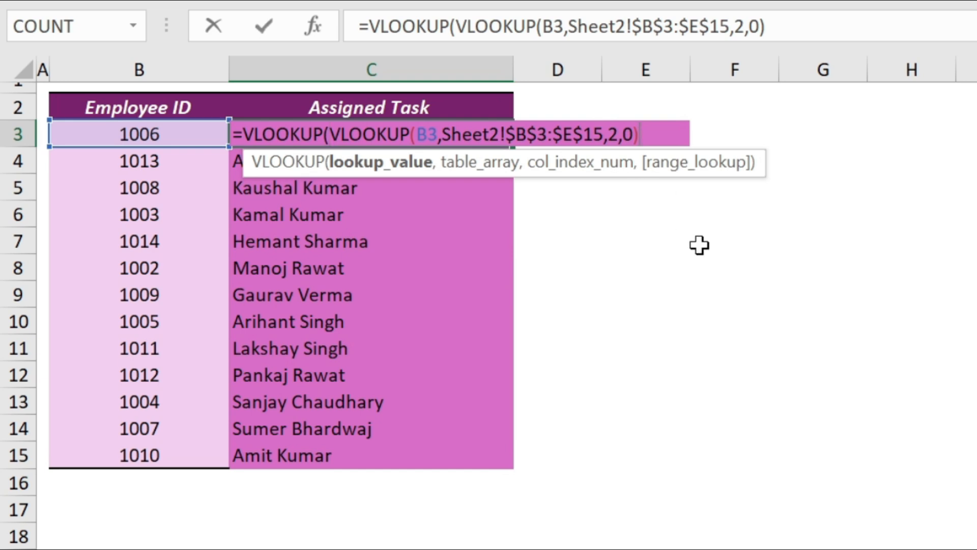
type(",")
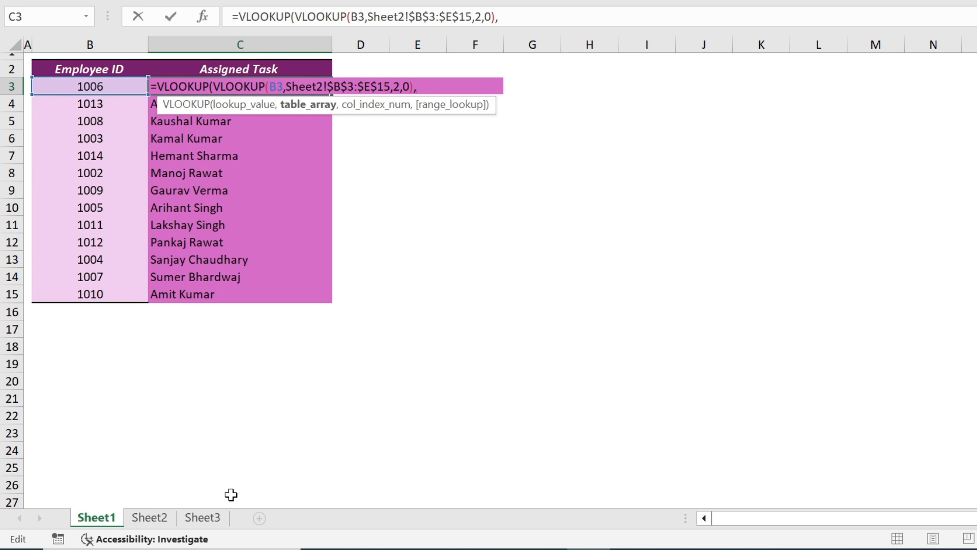
Step: Complete the nested C3 formula with the absolute table range Sheet3!$B$3:$C$15, column index 2 and exact match 0
left_click(207, 519)
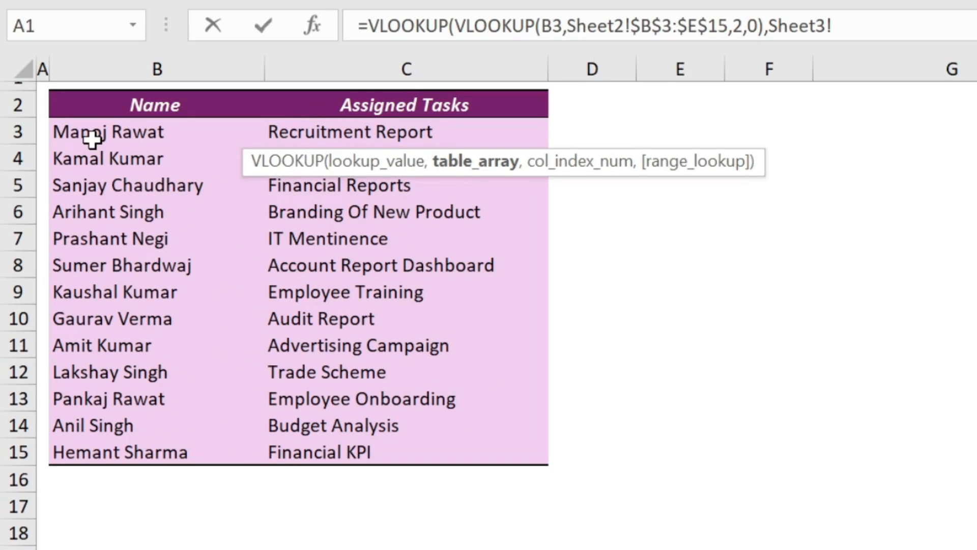
left_click_drag(56, 87, 244, 264)
left_click_drag(377, 409, 395, 443)
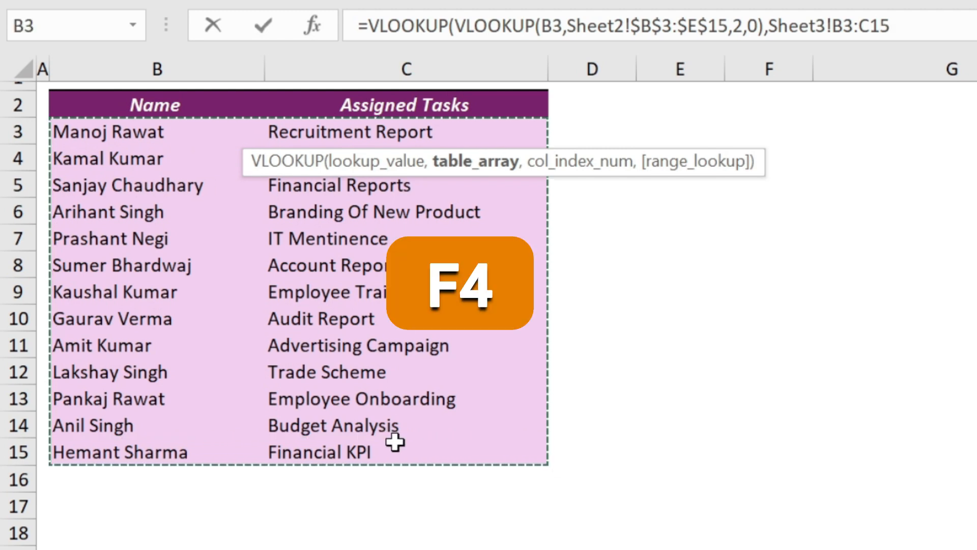
key("F4")
type(",")
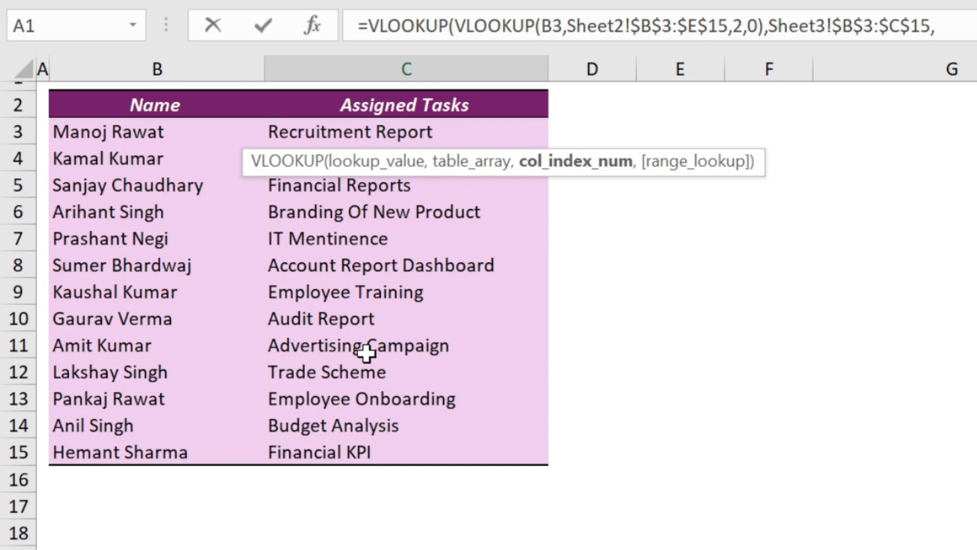
type("2,0)")
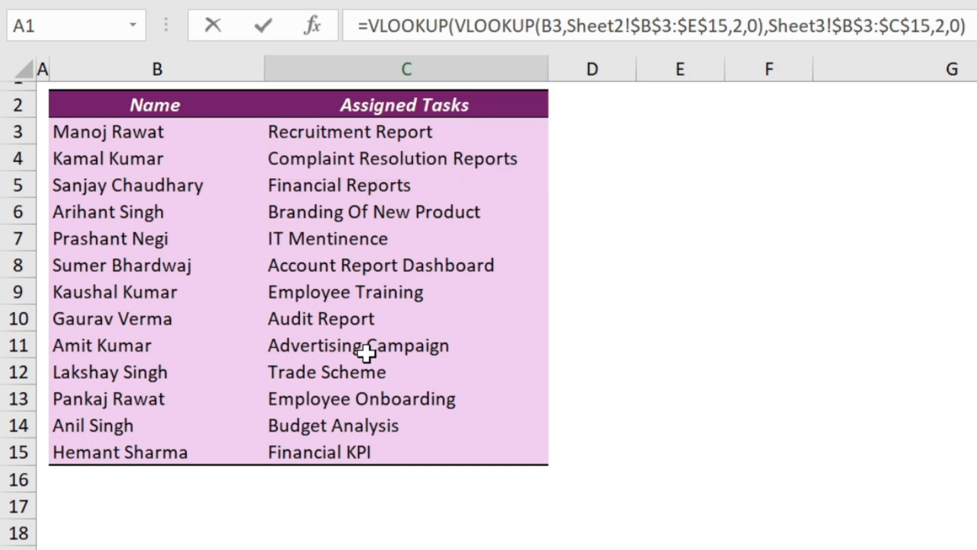
key("Return")
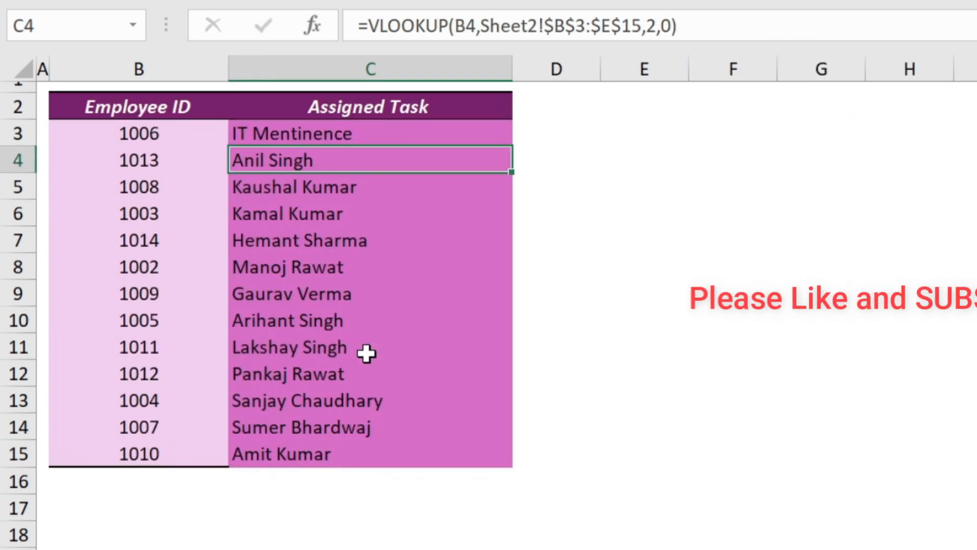
Step: Fill the nested VLOOKUP formula from C3 down to C15
left_click(383, 135)
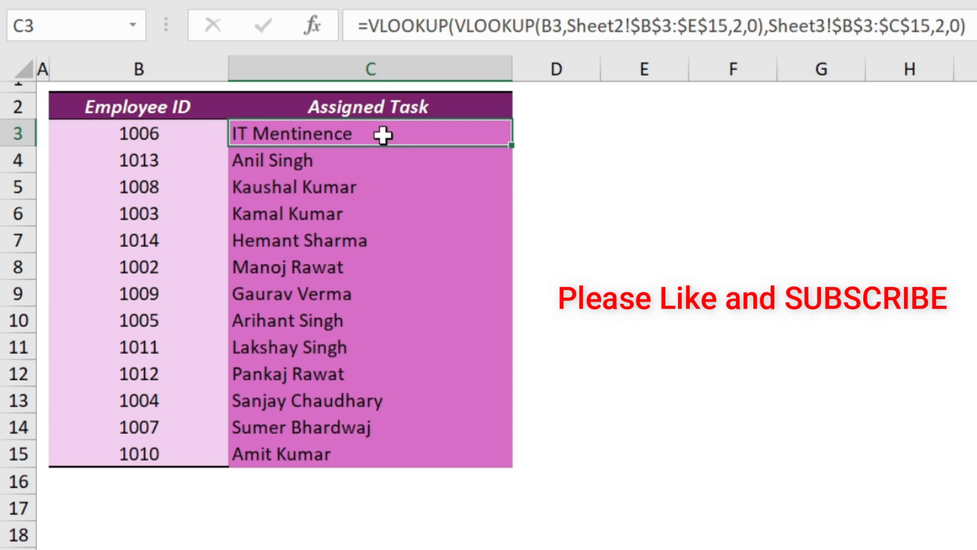
left_click_drag(511, 145, 546, 465)
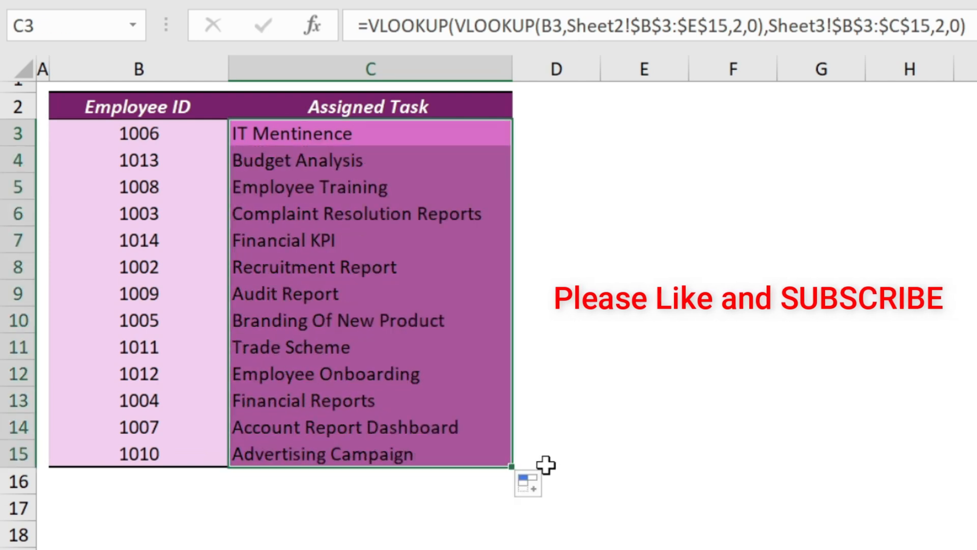